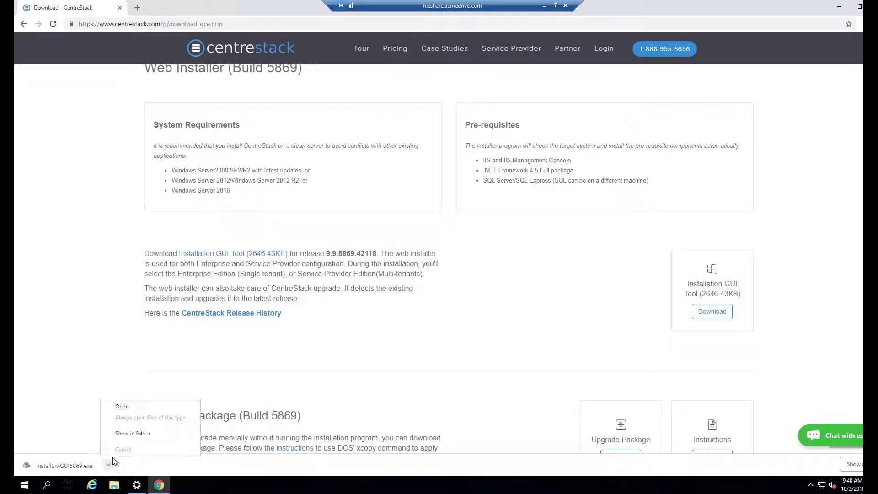
Run the CentreStack installer installEntGUI5869.exe as administrator from its download folder
left_click(123, 433)
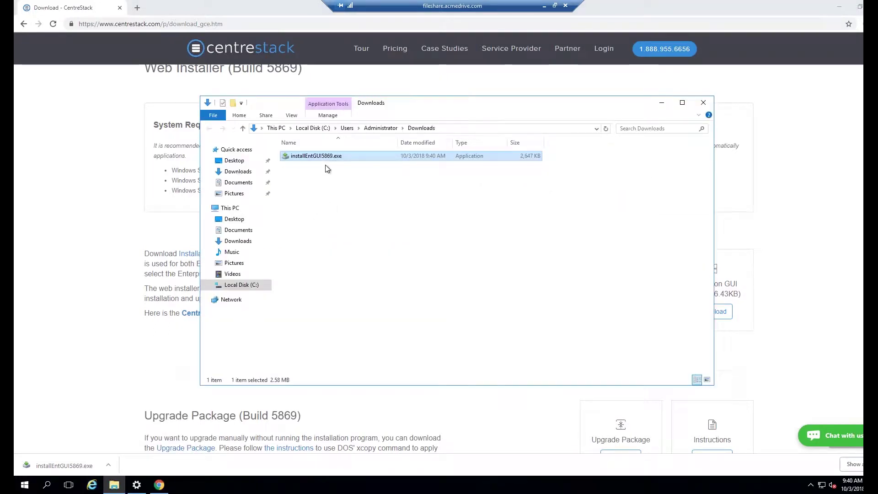
right_click(328, 158)
left_click(366, 172)
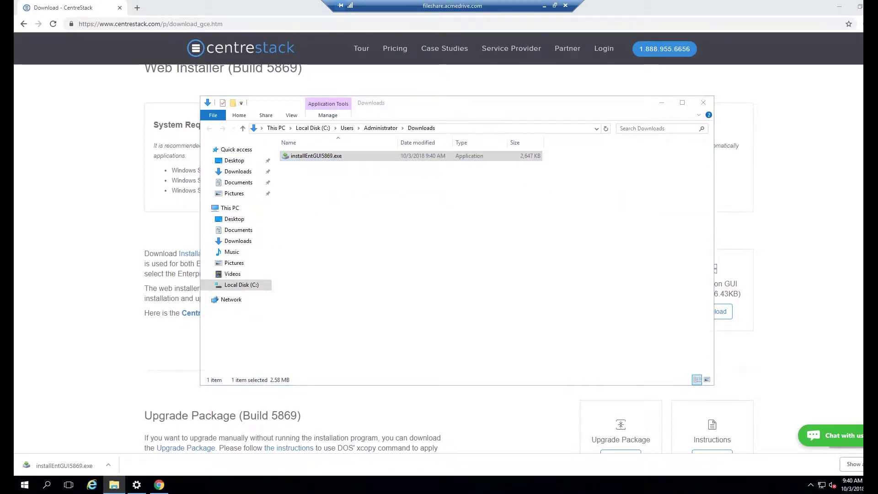
Accept the licence agreement and install CentreStack into C:\Program Files (x86)
left_click(496, 335)
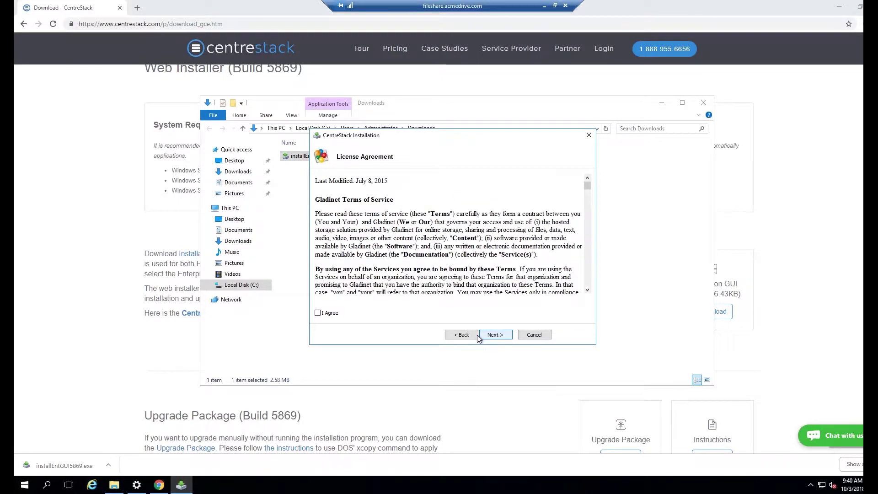
left_click(334, 313)
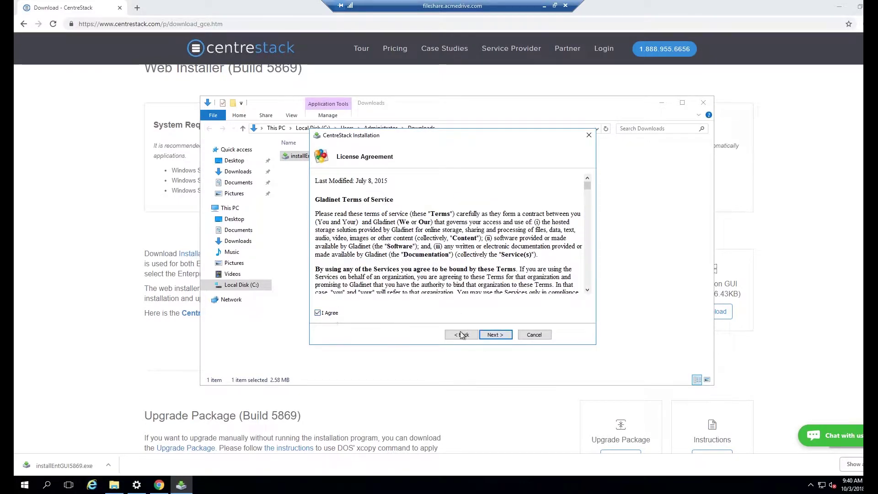
left_click(497, 335)
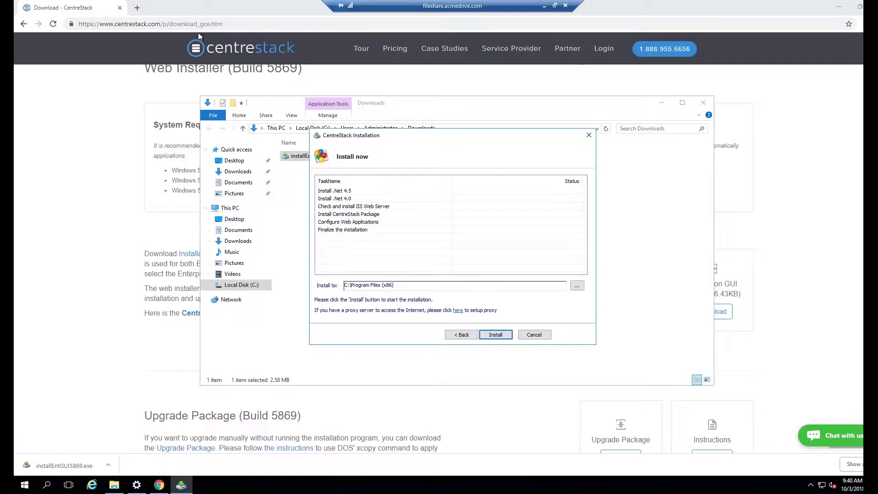
left_click(501, 338)
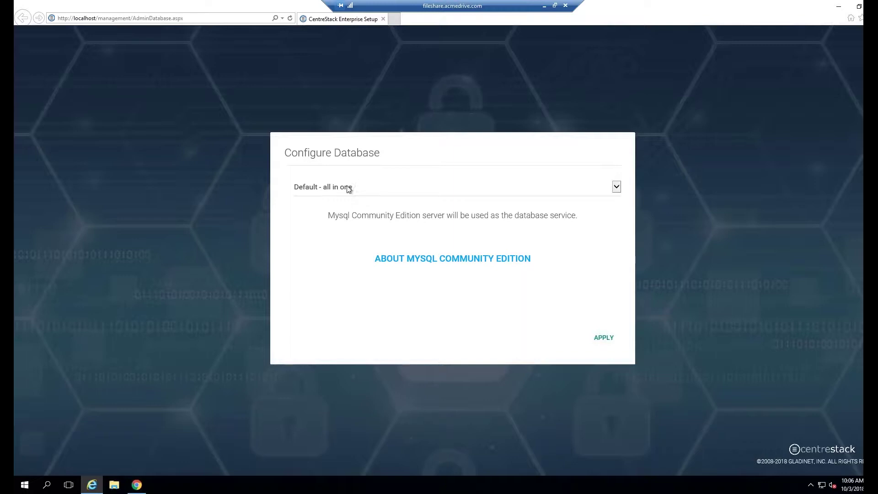
Apply the default all-in-one MySQL database and enter the admin account's e-mail as username
left_click(603, 339)
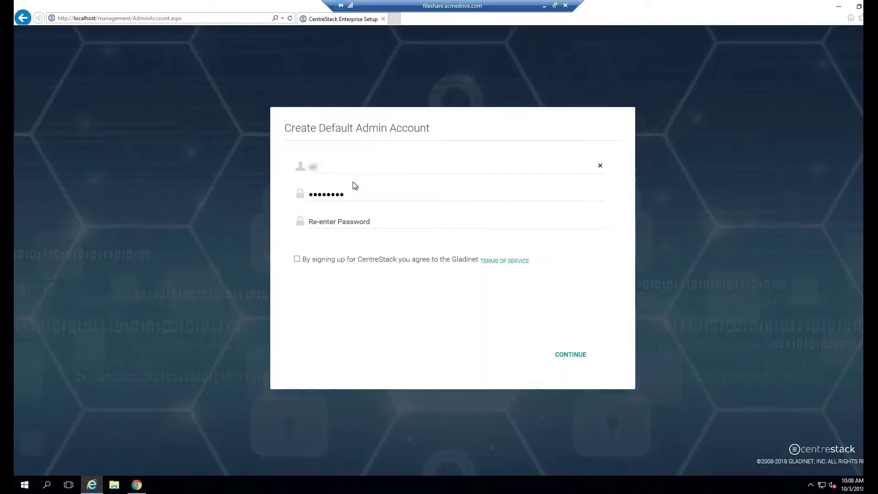
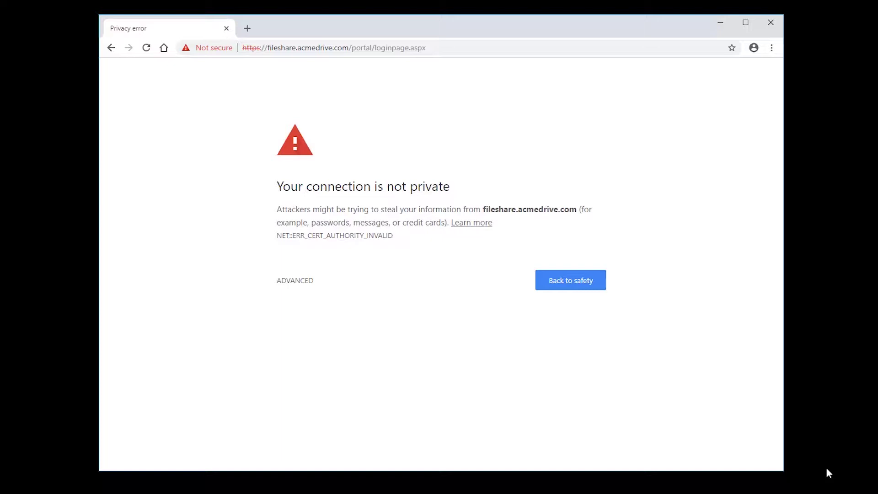
Search 'certify the web' in a new Chrome window and download the 4.0.8 installer from certifytheweb.com
key("ctrl+n")
type("cer")
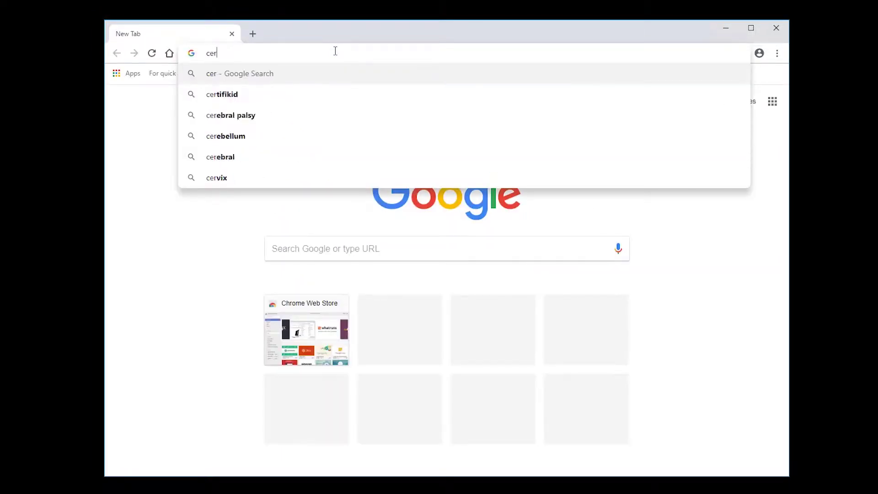
type("tify the web")
key("Return")
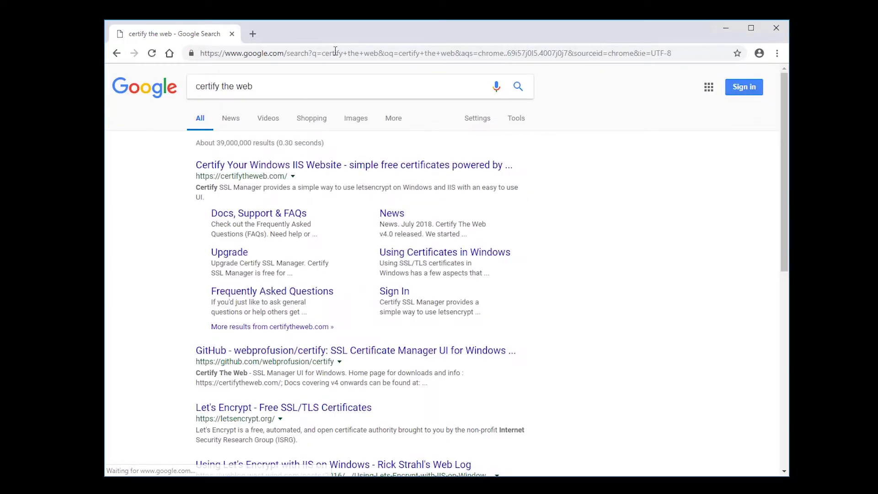
left_click(309, 167)
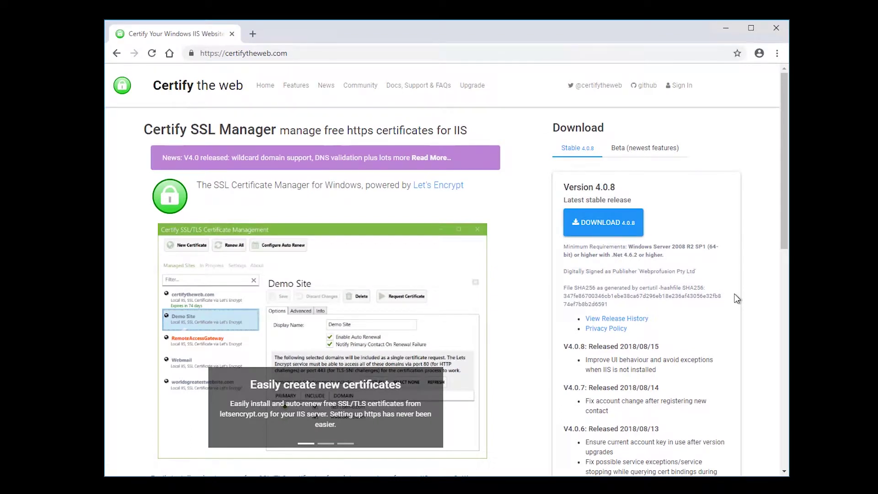
left_click(614, 229)
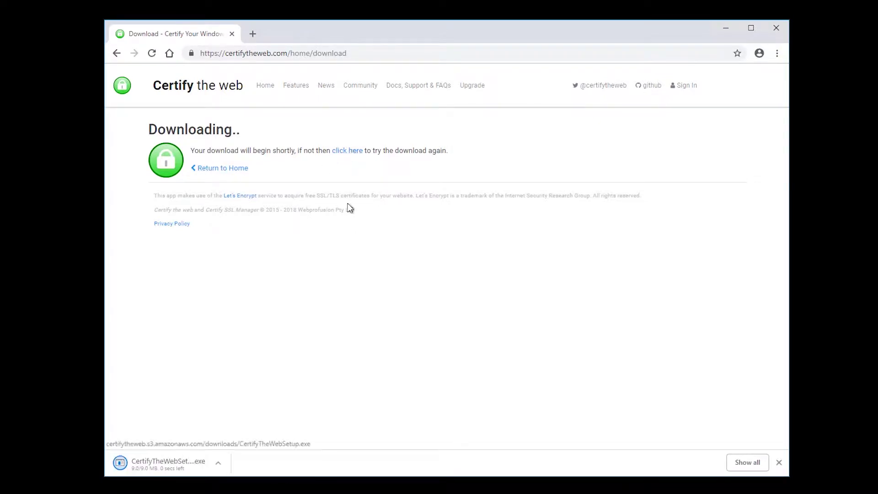
left_click(218, 463)
left_click(255, 428)
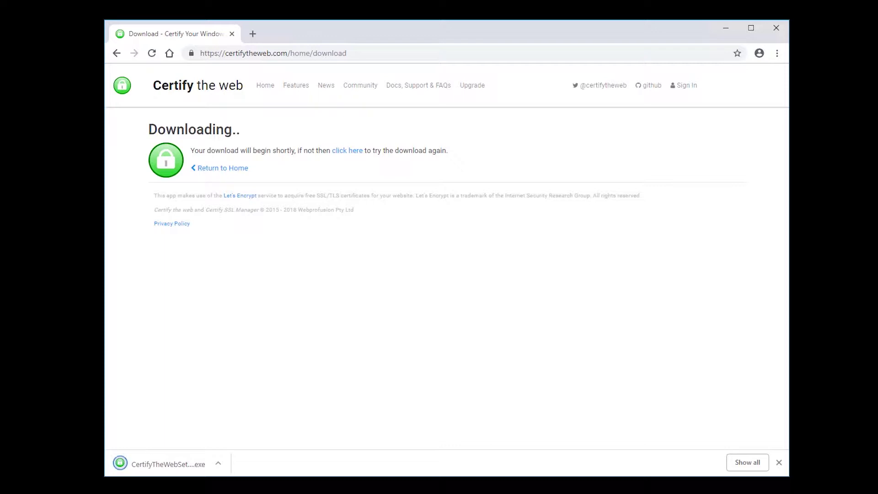
Run CertifyTheWebSetup.exe from its download folder, allowing it through the security prompts
left_click(215, 465)
left_click(251, 425)
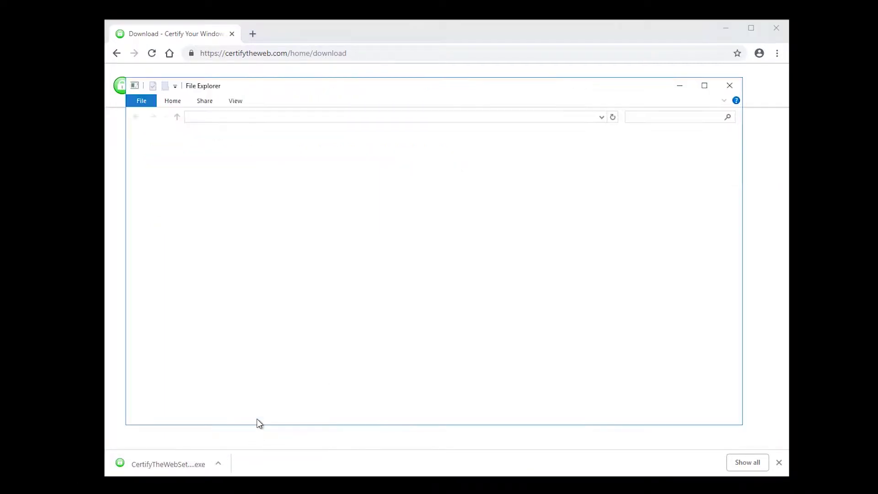
double_click(301, 139)
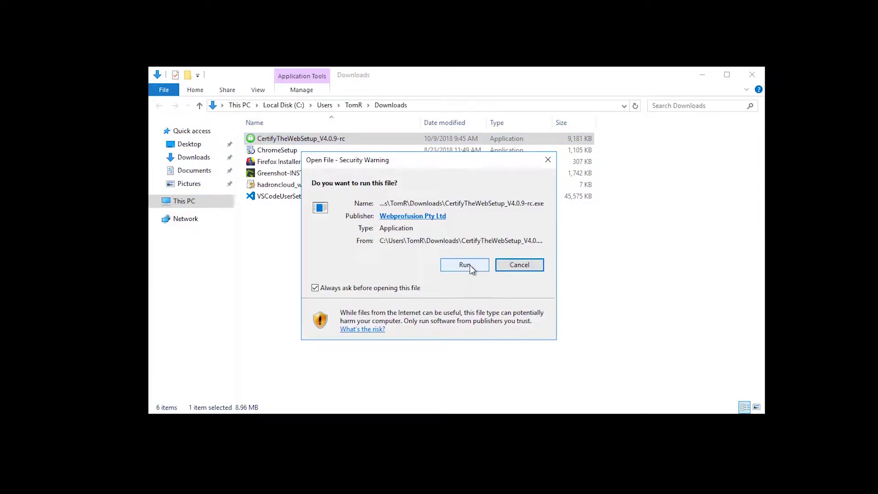
left_click(465, 265)
left_click(371, 328)
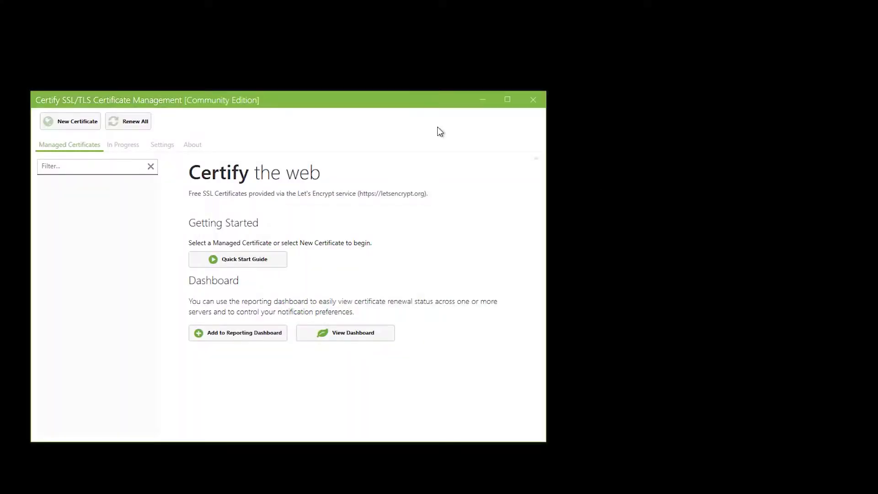
left_click_drag(424, 100, 529, 50)
Page through the Quick Start Guide to its final step, then close it
left_click(372, 212)
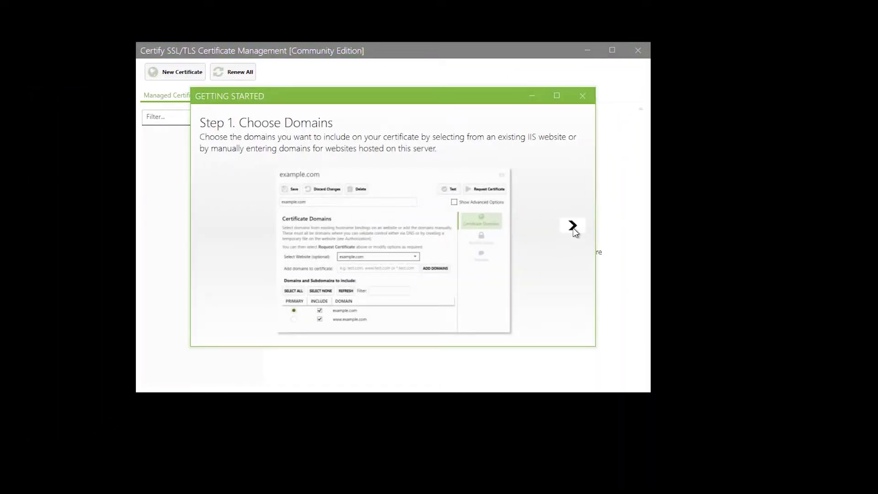
left_click(573, 226)
left_click(572, 226)
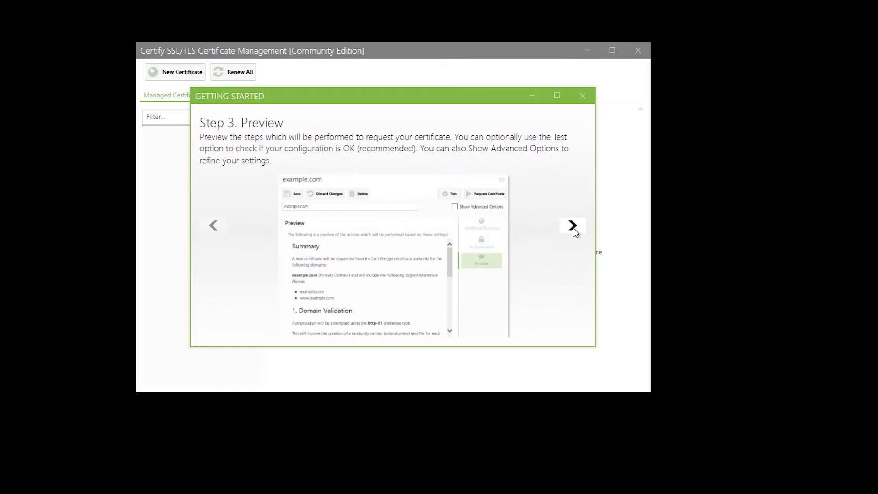
left_click(573, 226)
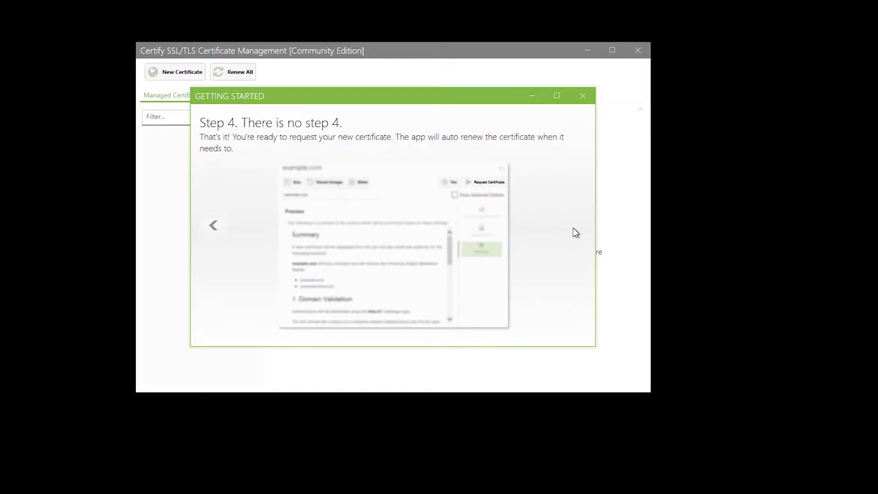
left_click(583, 96)
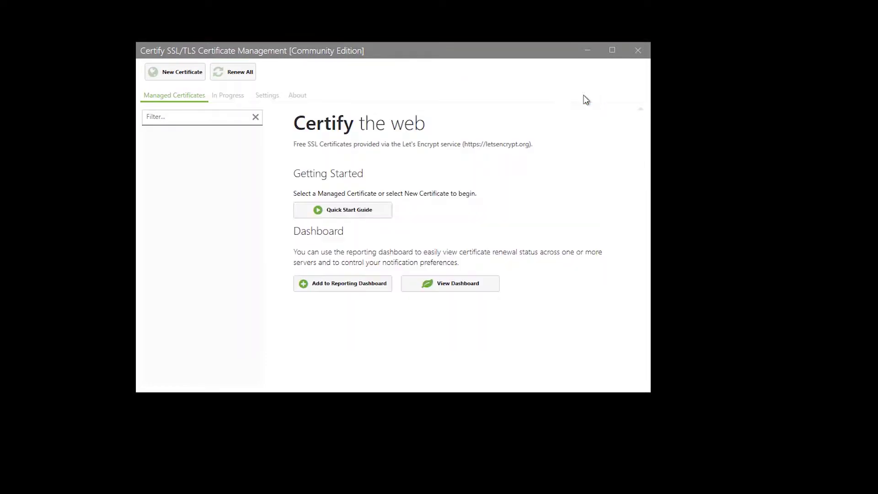
Begin registering a Let's Encrypt contact e-mail in Settings, then cancel and return to Managed Certificates
left_click(270, 97)
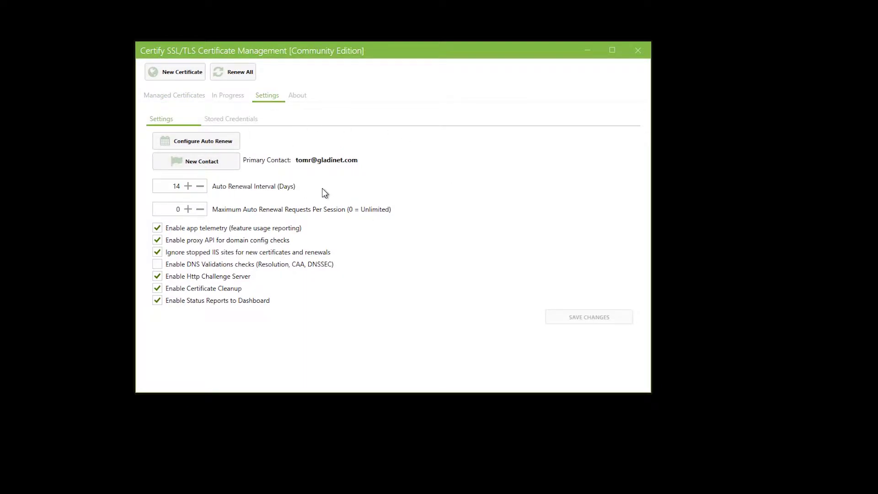
left_click(201, 163)
left_click(379, 221)
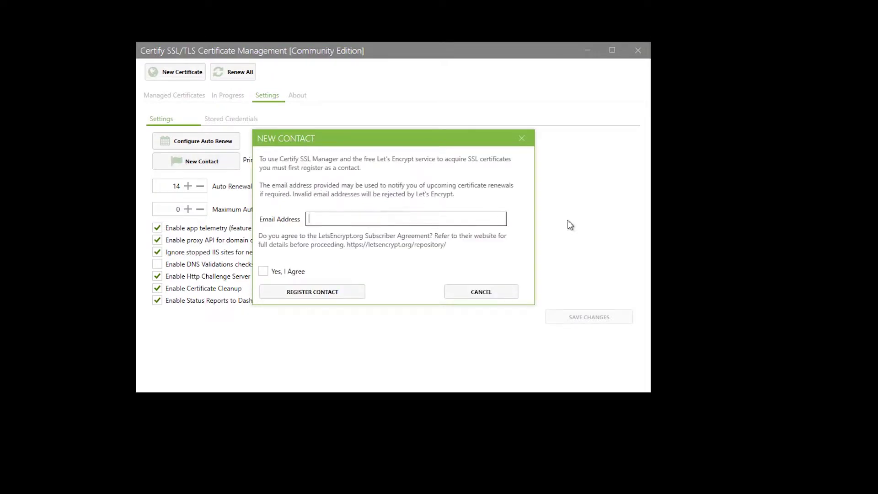
type("yourname@yourdomain.com")
key("Tab")
key("space")
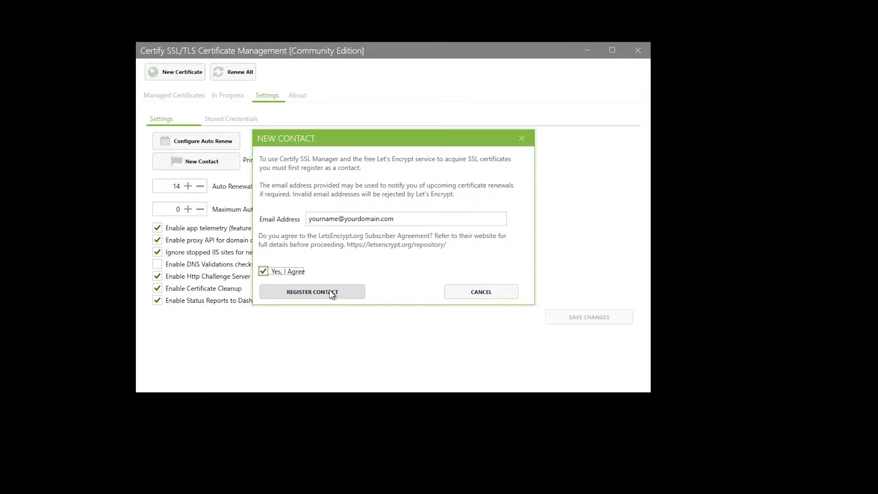
left_click(479, 292)
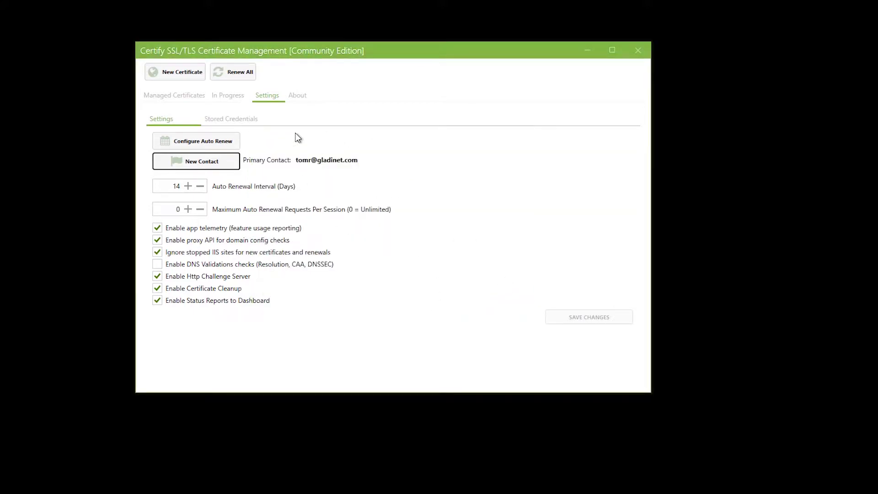
left_click(179, 95)
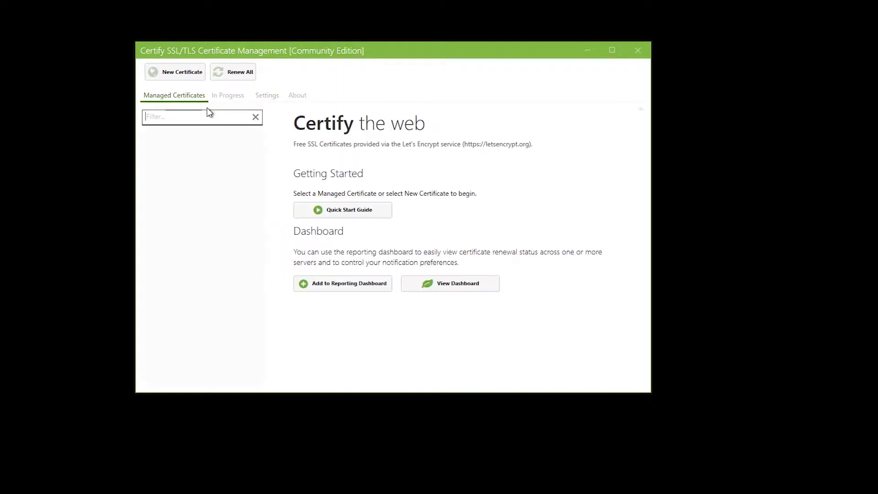
Create a new certificate for Default Web Site and add the domain fileshare.acmedrive.com
left_click(179, 69)
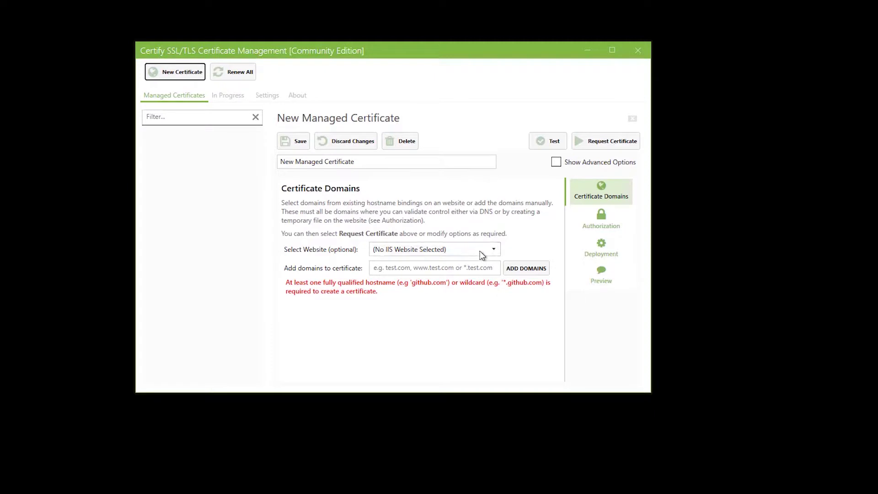
left_click(492, 249)
left_click(427, 274)
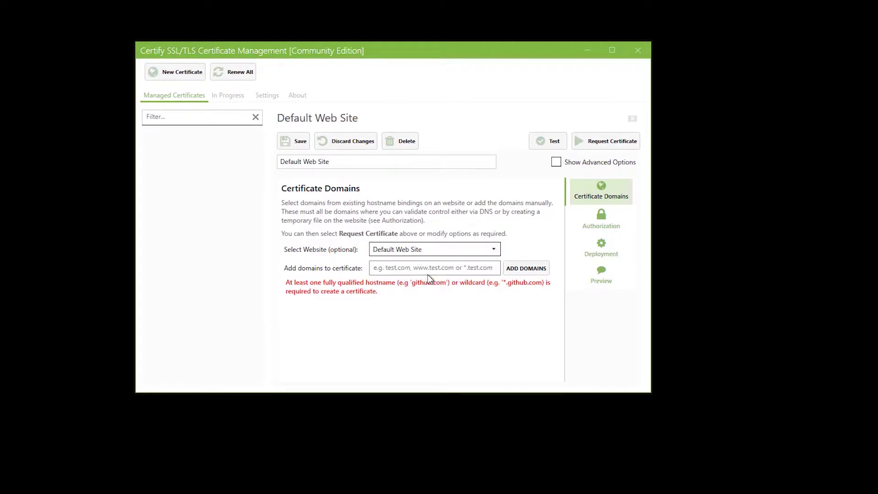
left_click(390, 271)
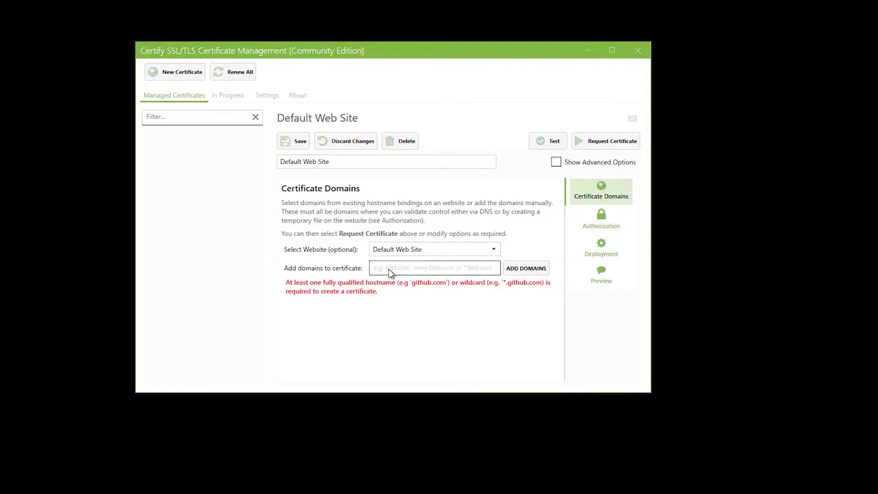
type("fileshare.acmedrive.com")
left_click(518, 272)
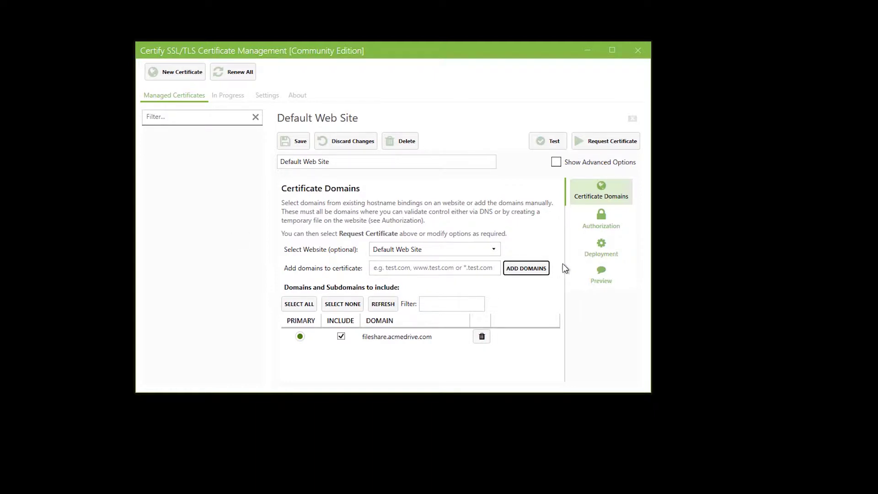
Open the certificate's Authorization settings and minimize Certify The Web to reveal IIS Manager
left_click(602, 223)
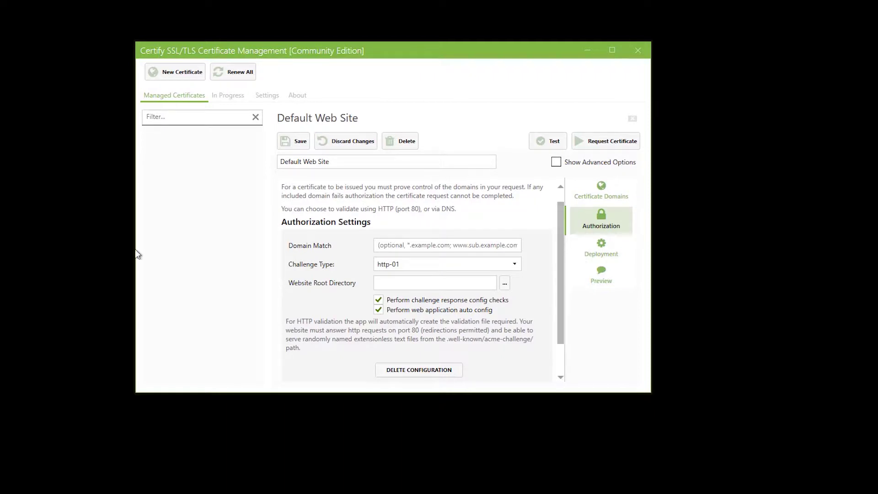
left_click_drag(578, 54, 618, 57)
left_click(631, 57)
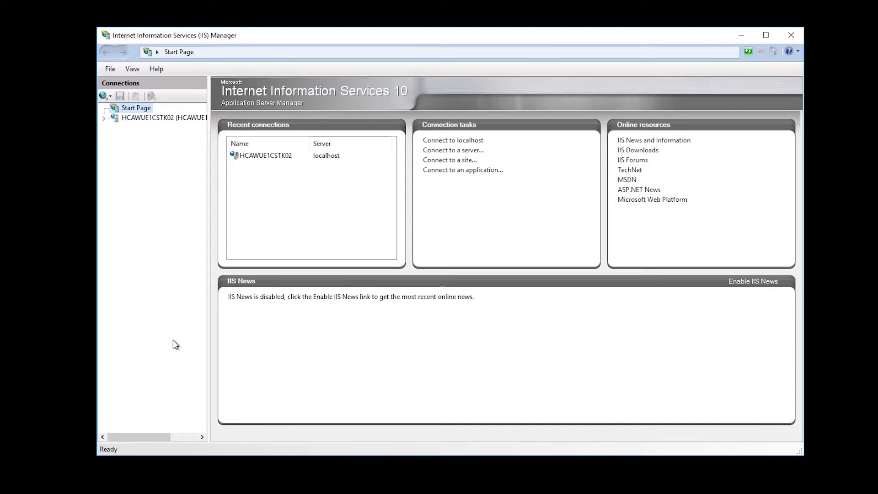
Copy Default Web Site's physical path C:\Program Files (x86)\Gladinet Cloud Enterprise\root from its Basic Settings
left_click(105, 118)
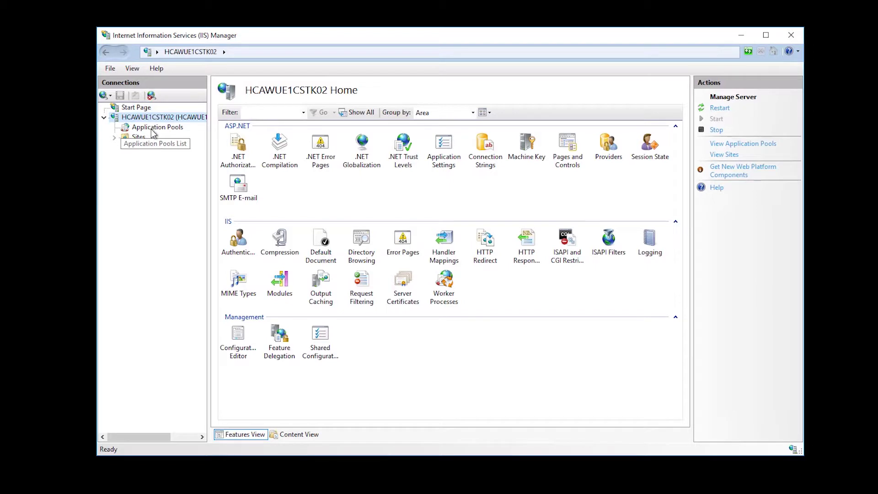
left_click(114, 138)
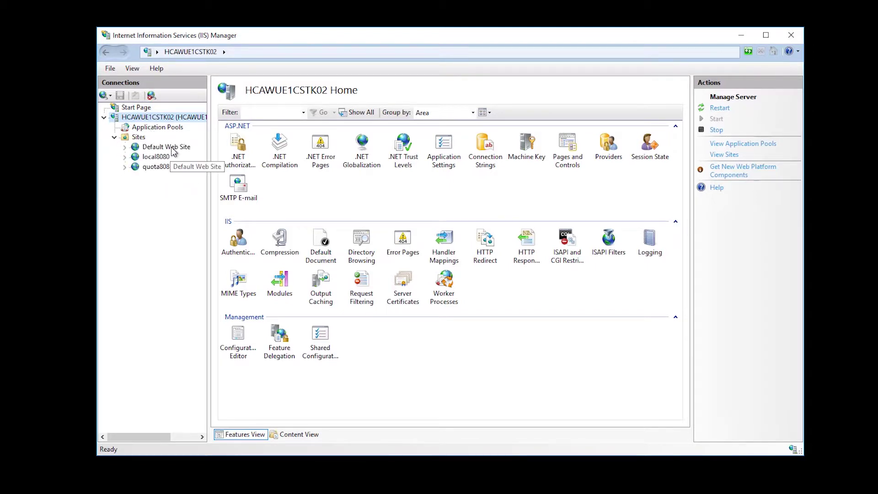
left_click(172, 147)
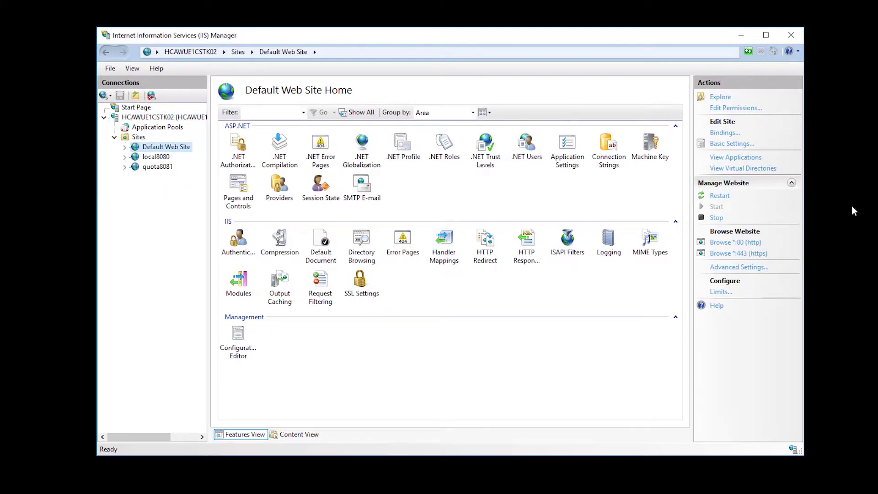
left_click(730, 143)
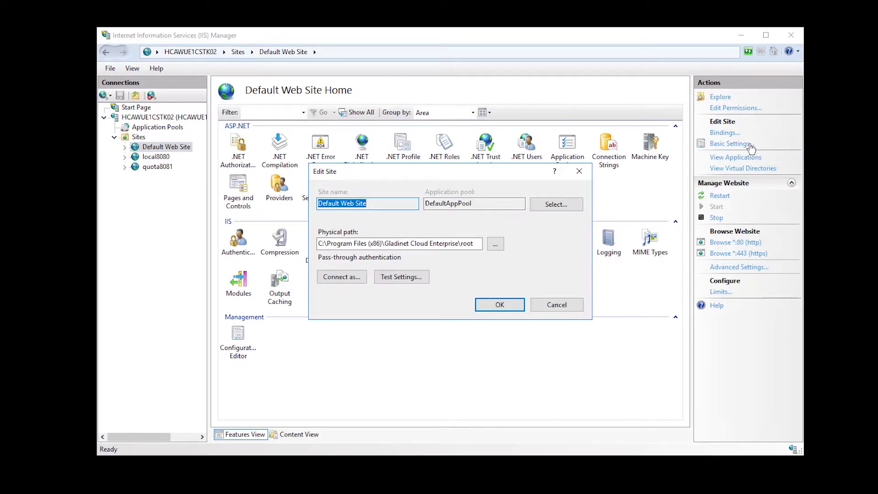
left_click(477, 245)
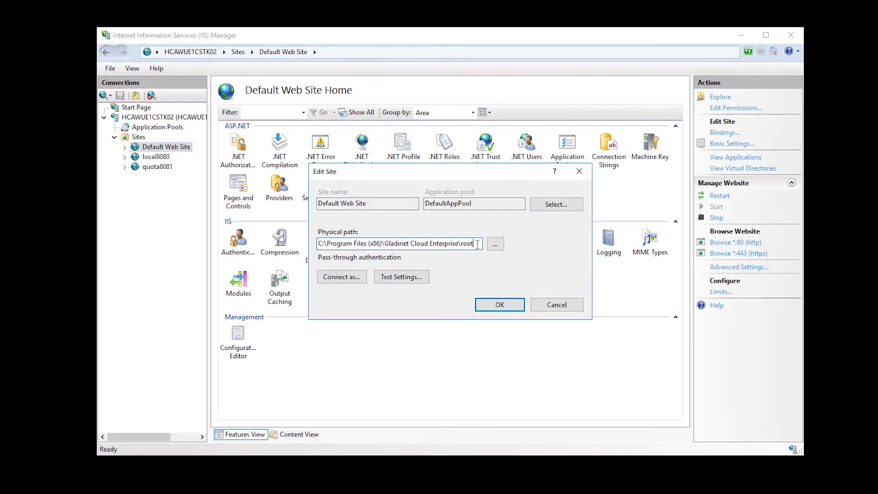
left_click_drag(478, 244, 316, 244)
right_click(328, 247)
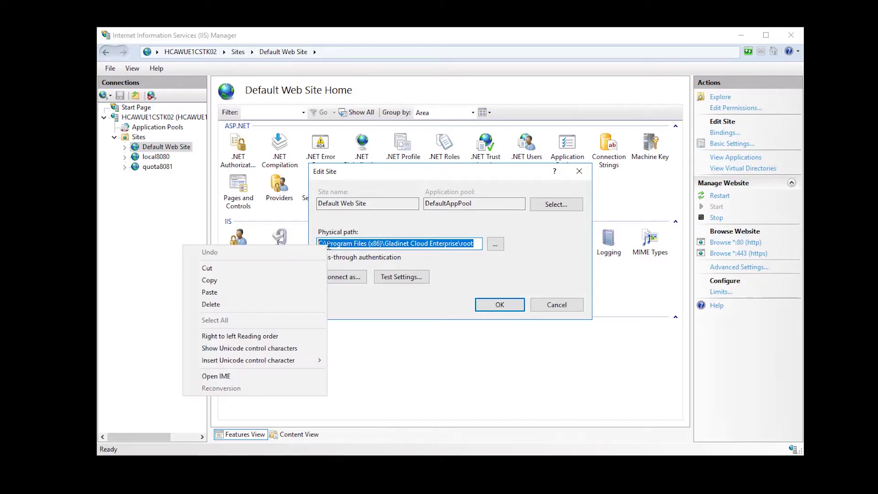
left_click(238, 282)
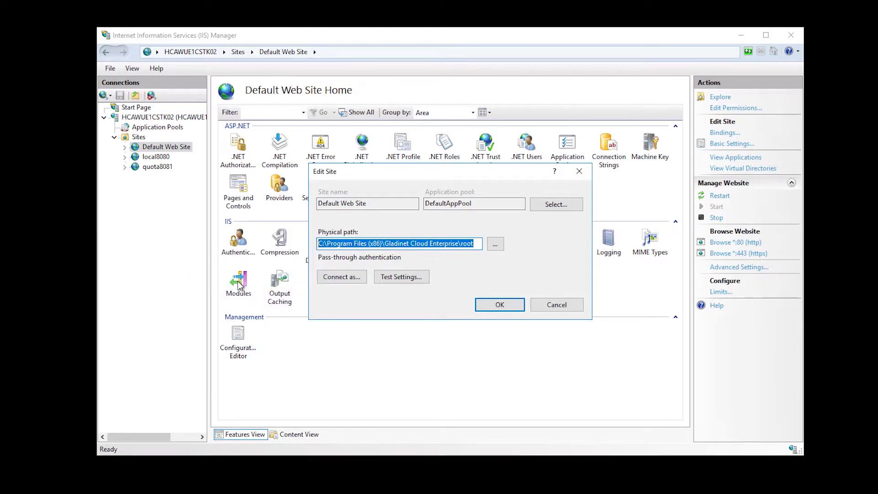
key("Escape")
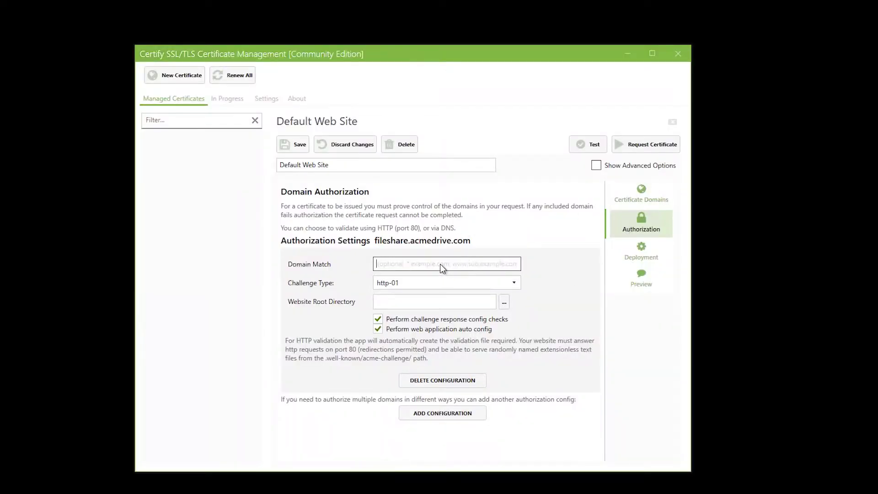
Enter fileshare.acmedrive.com as Domain Match and paste the Gladinet Cloud Enterprise\root path as website root
type("filesha")
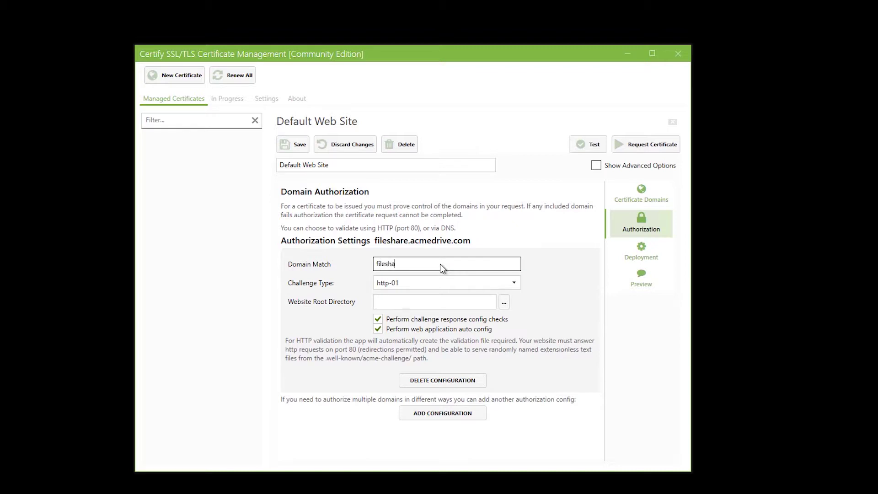
type("re.acmedrive.com")
key("Tab")
key("Tab")
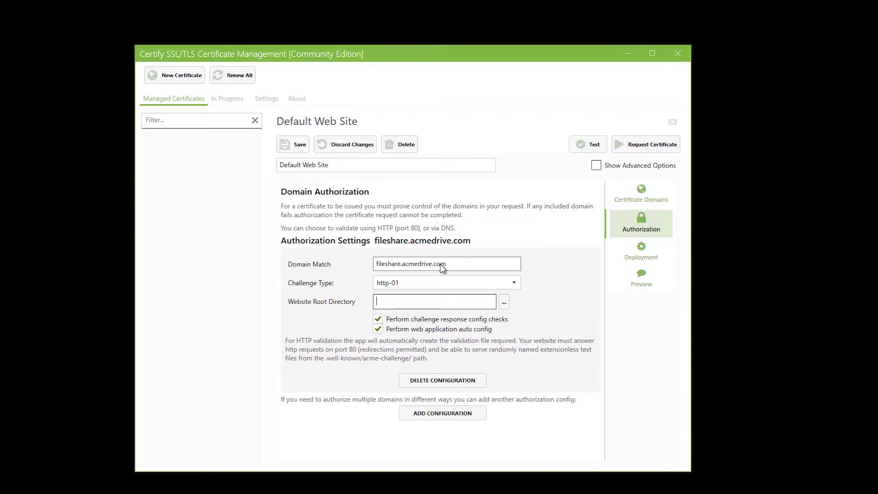
right_click(442, 306)
left_click(403, 348)
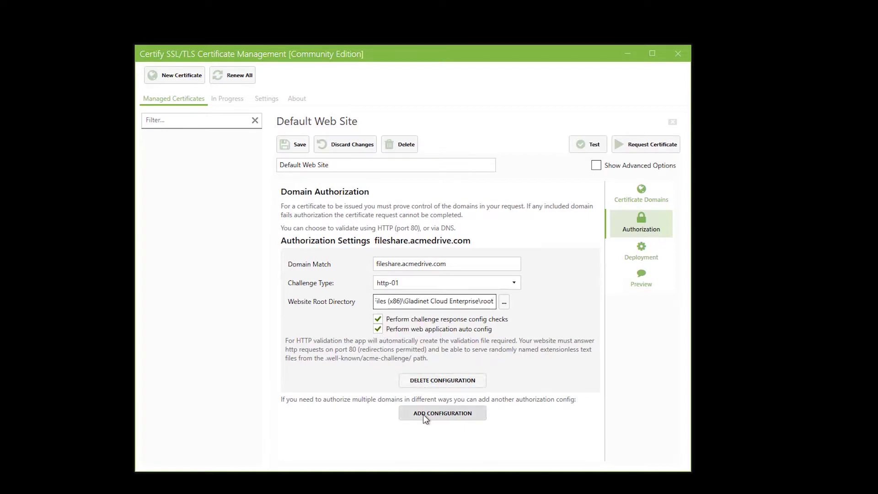
Set Deployment Mode to Single Site, binding only where no hostname is specified, with advanced options shown
left_click(643, 255)
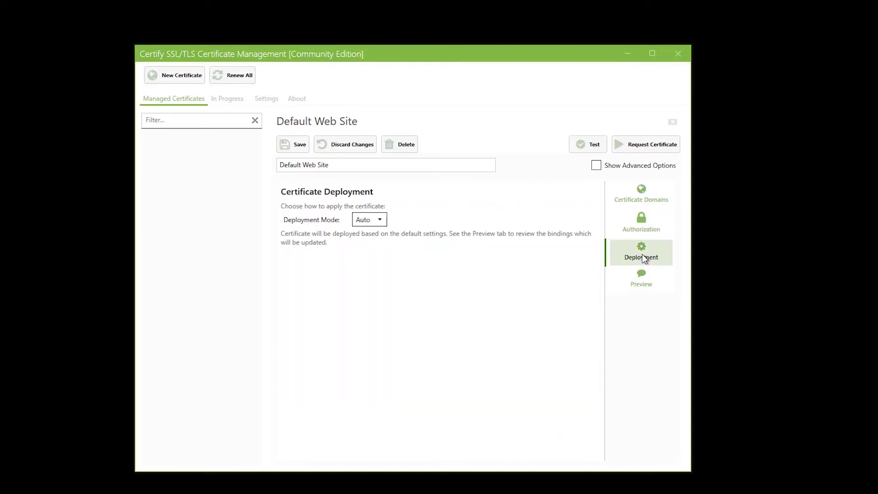
left_click(381, 220)
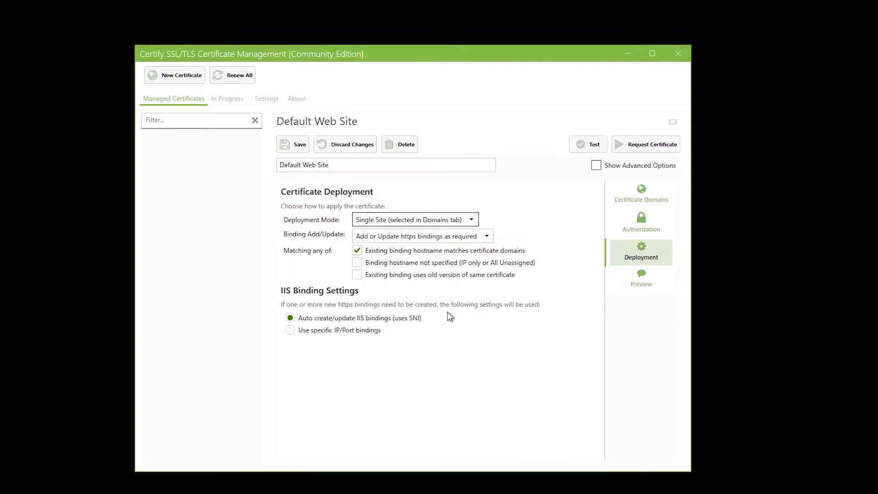
left_click(357, 251)
left_click(357, 263)
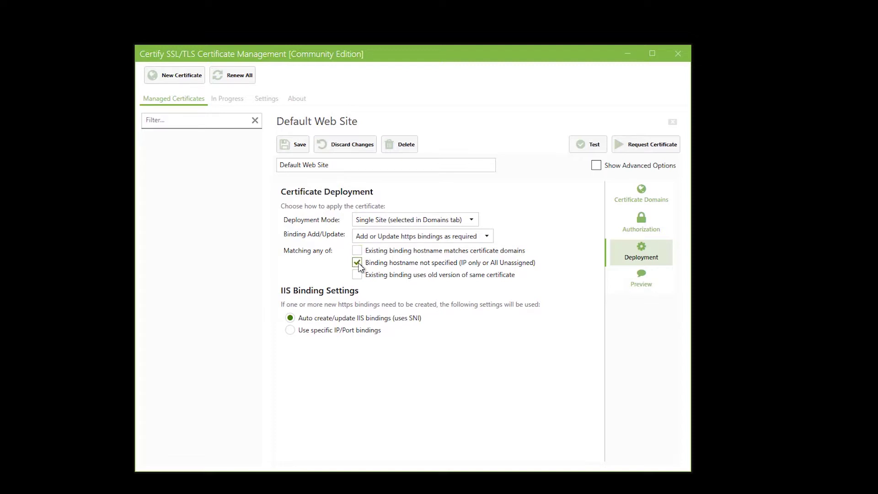
left_click(596, 166)
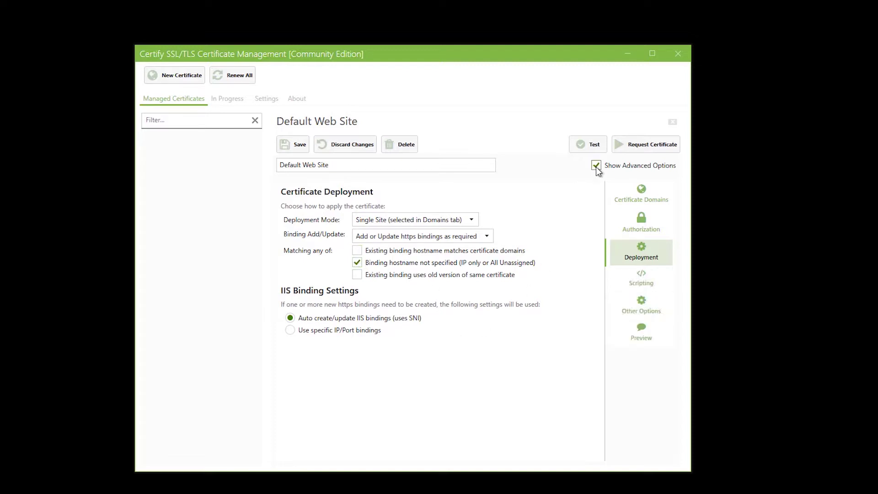
left_click(635, 306)
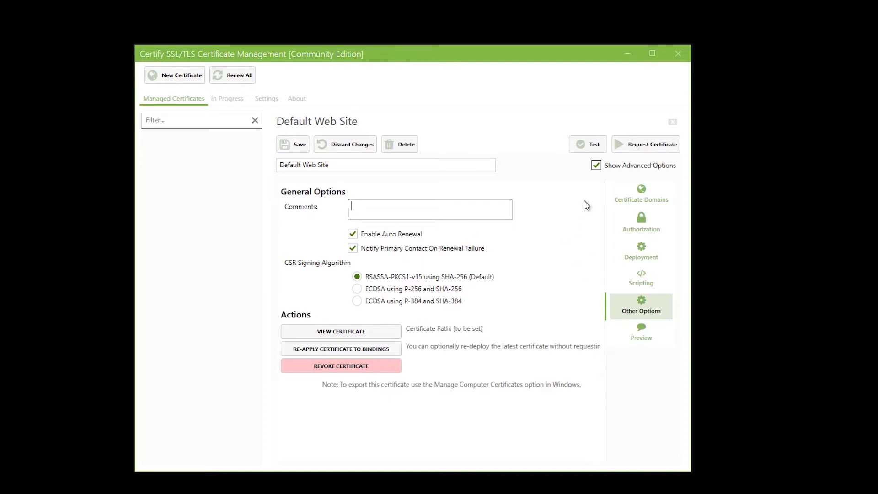
Test the Default Web Site configuration, request its certificate successfully, then view the renewal settings
left_click(594, 144)
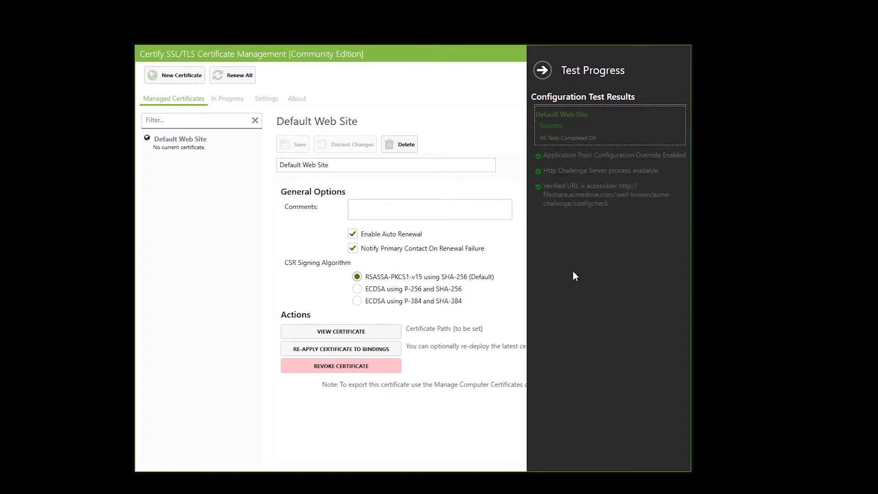
left_click(545, 74)
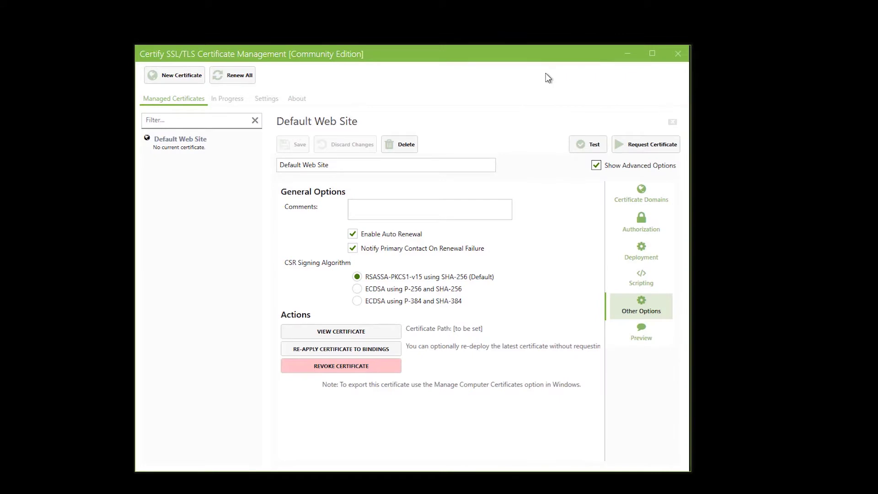
left_click(644, 145)
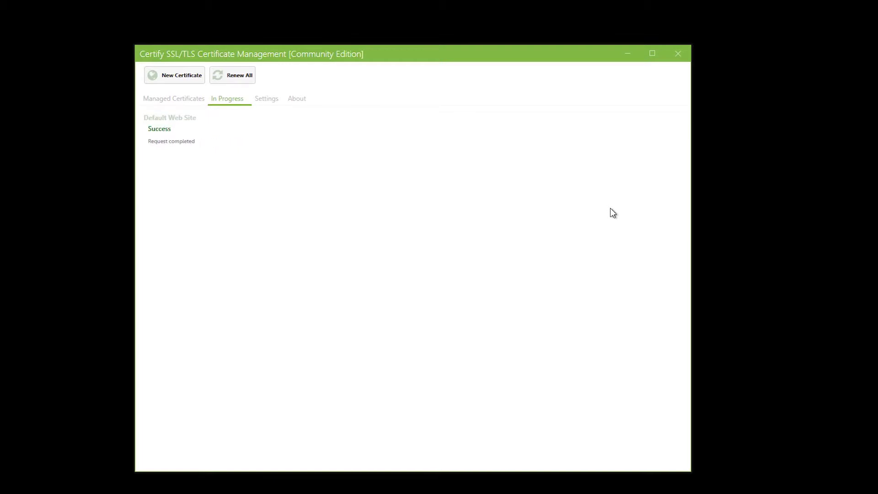
left_click(273, 101)
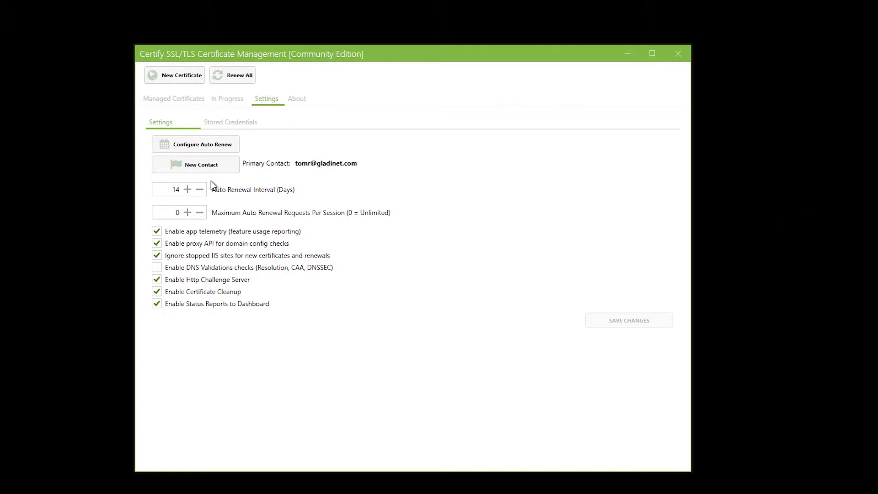
Set the auto renewal interval back to 14 days, keep the background service, save, and minimize
left_click(188, 190)
left_click(199, 193)
left_click(199, 193)
left_click(196, 144)
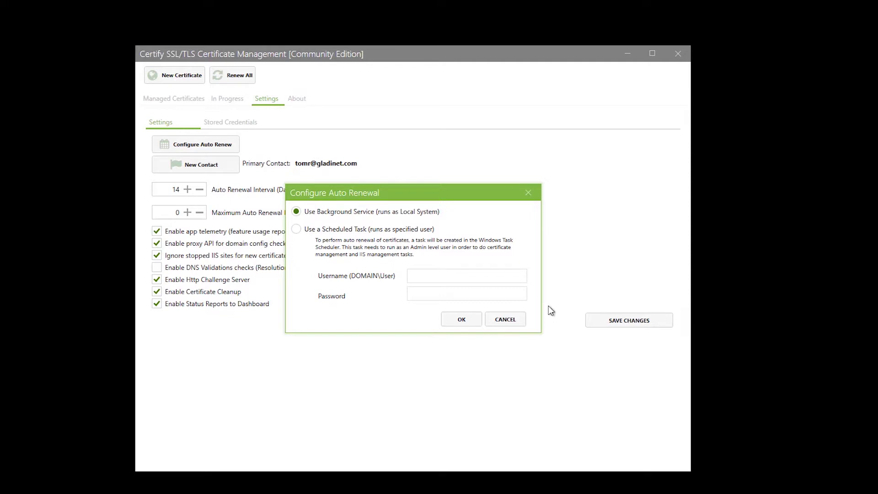
left_click(462, 320)
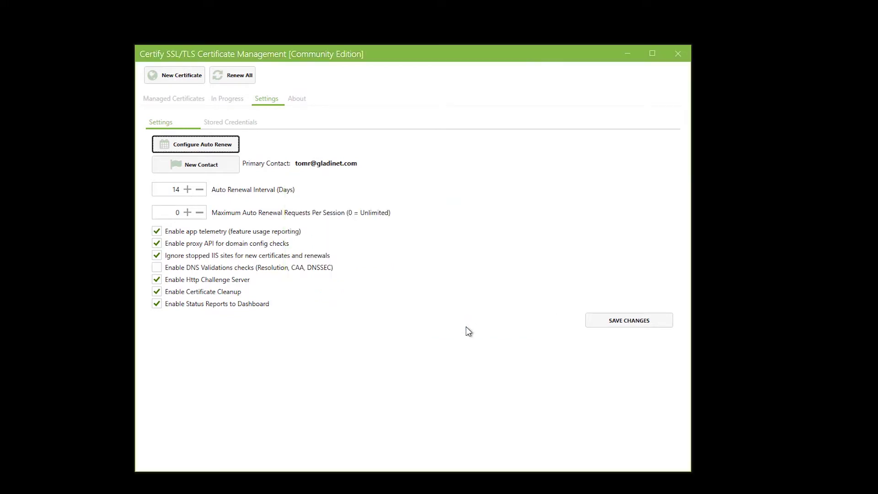
left_click(617, 322)
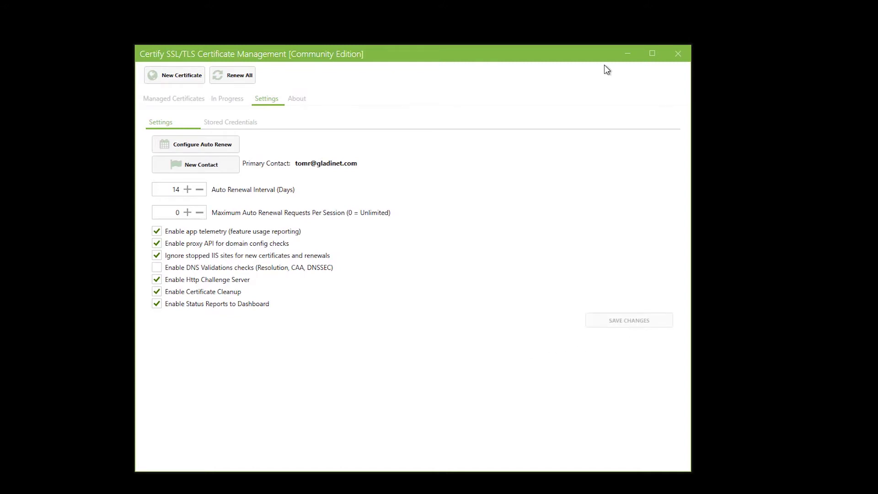
left_click(625, 54)
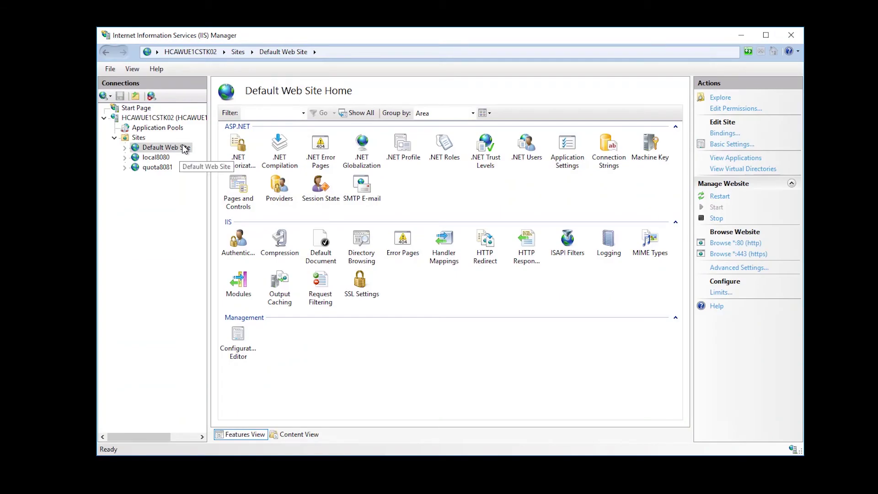
Open the certificate on Default Web Site's https 443 binding for fileshare.acmedrive.com
left_click(718, 135)
left_click(334, 195)
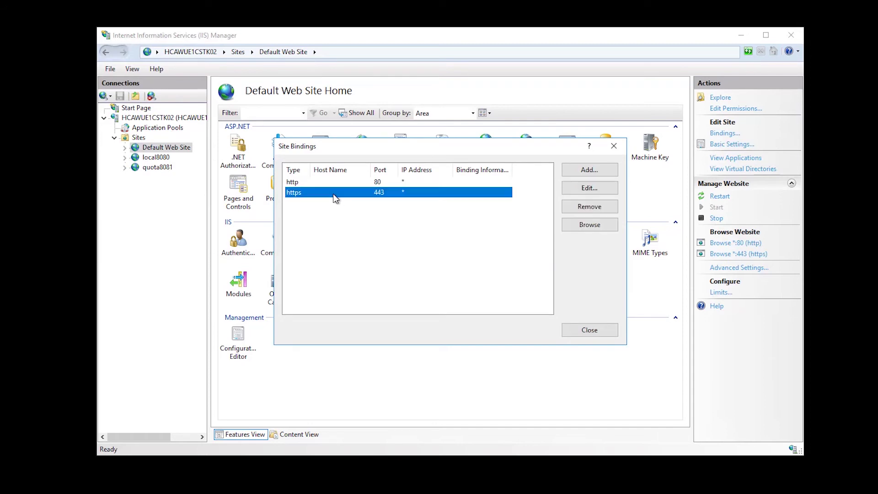
left_click(603, 189)
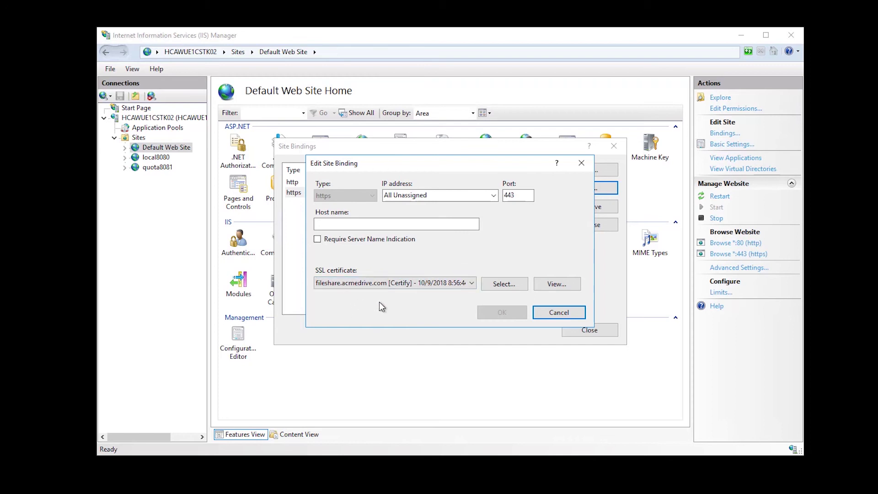
left_click(557, 284)
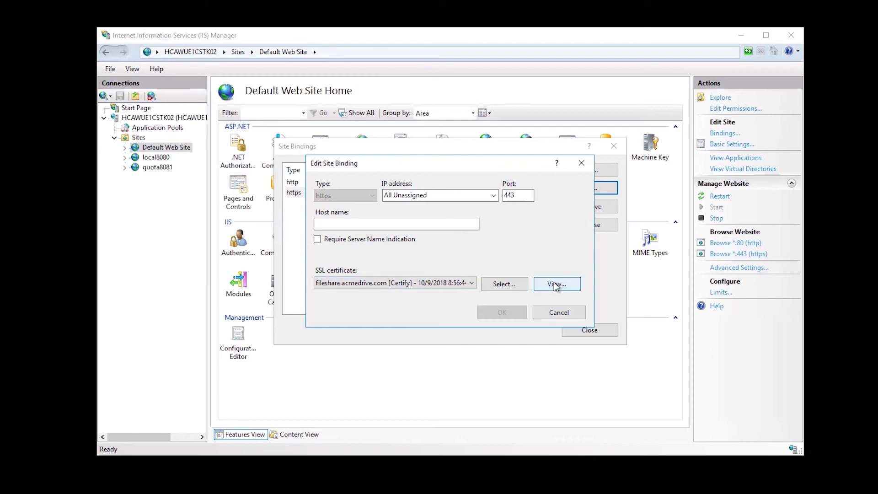
left_click(561, 285)
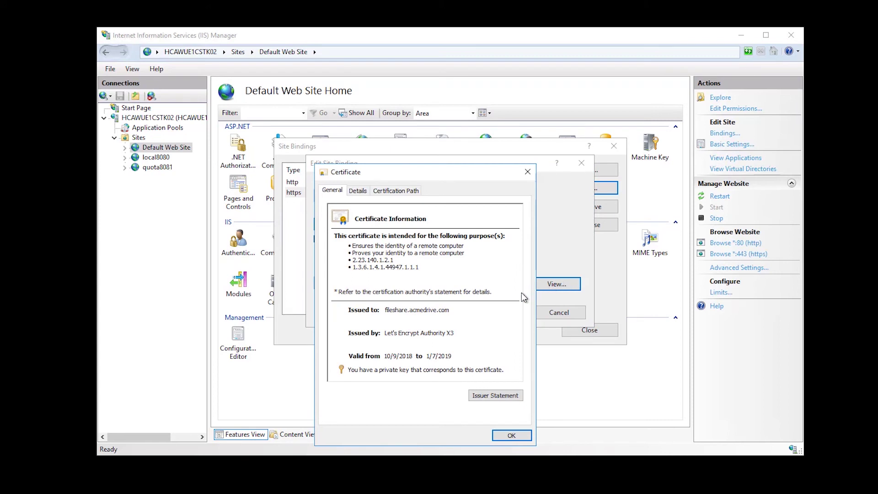
Confirm the Let's Encrypt certificate chain is valid, close the binding dialogs, and minimize IIS Manager
left_click(404, 194)
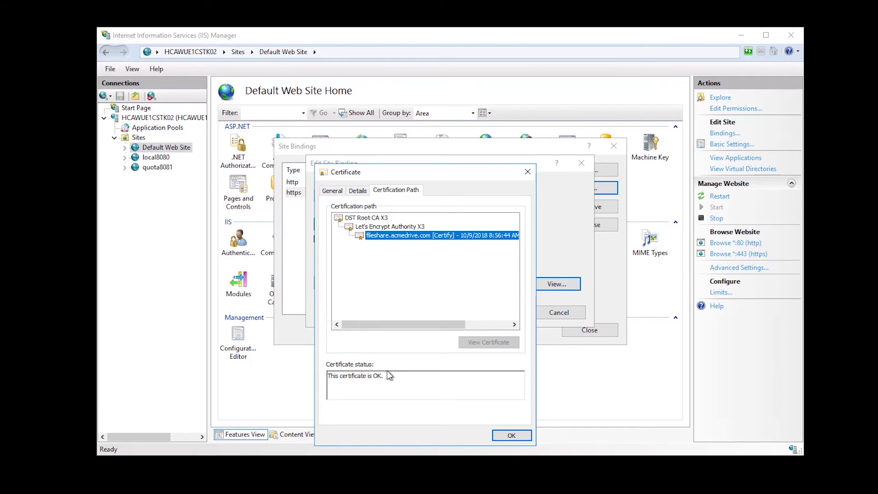
left_click(523, 437)
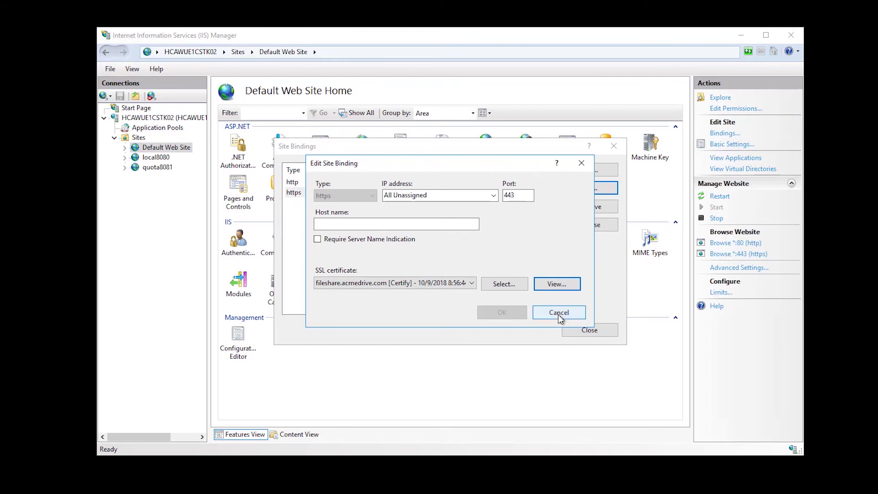
left_click(582, 163)
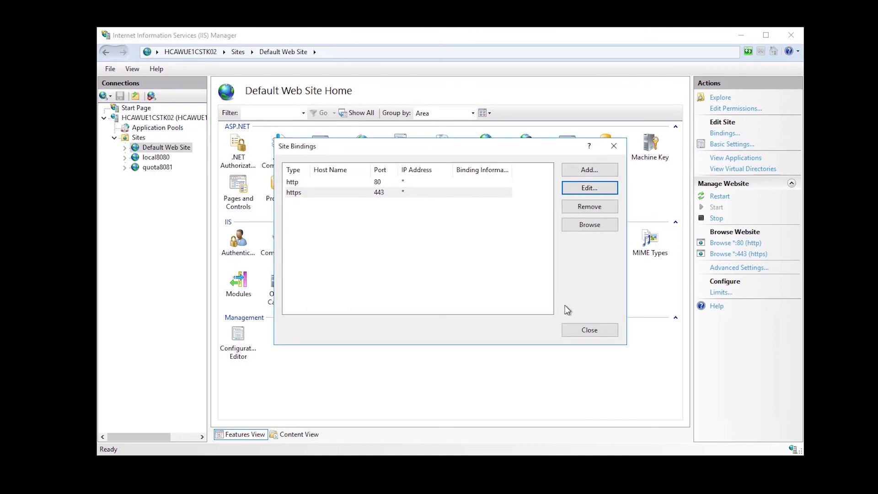
left_click(591, 329)
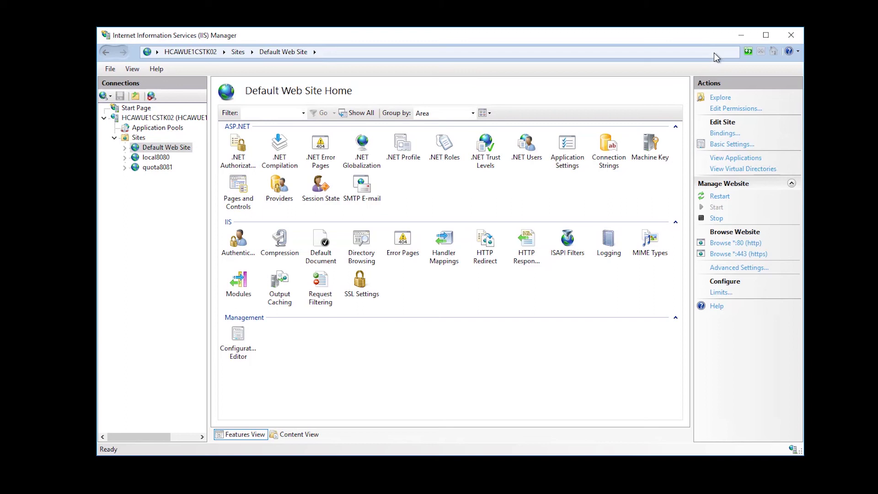
left_click(741, 35)
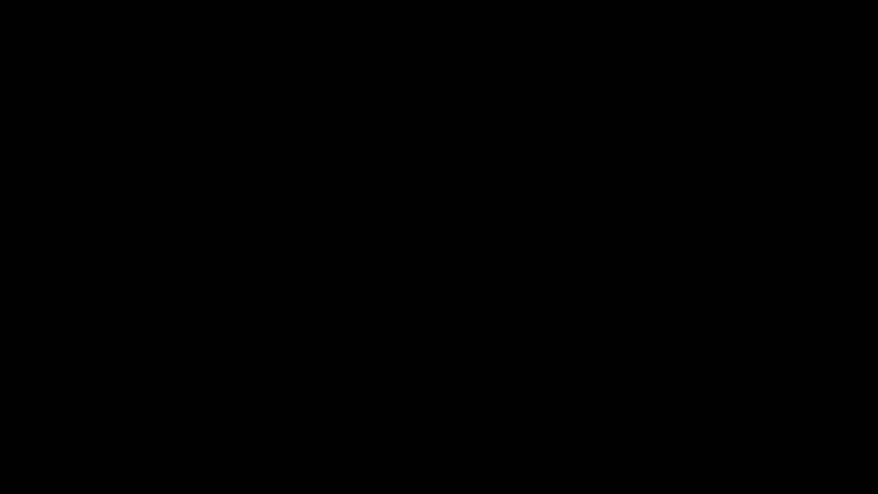
Reload fileshare.acmedrive.com in Chrome so the CentreStack login loads over HTTPS, then focus the username field
mouse_move(49, 493)
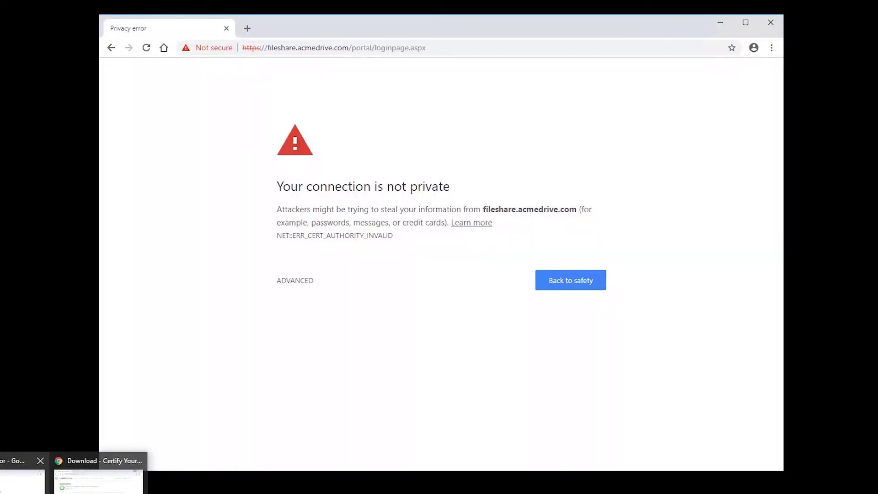
left_click(23, 480)
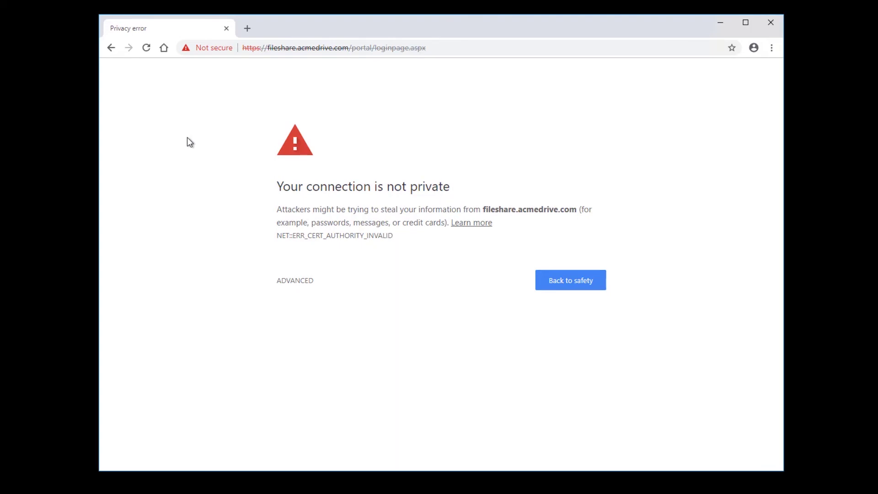
left_click(146, 47)
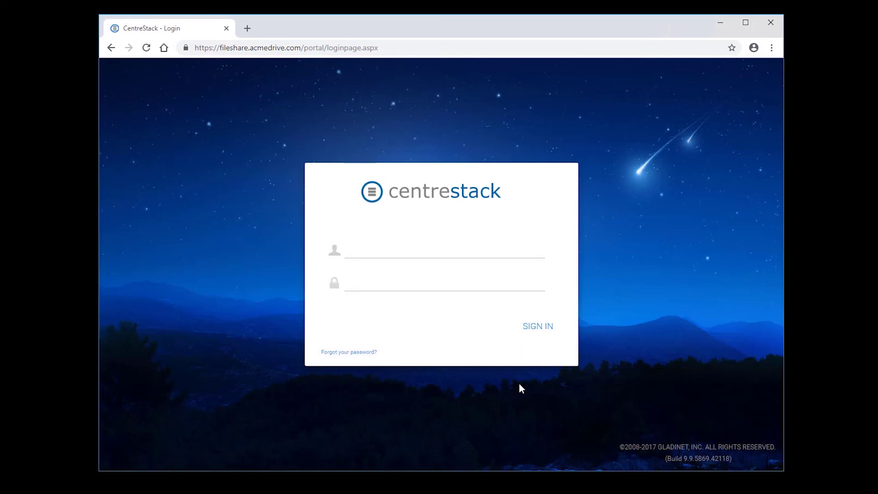
left_click(459, 249)
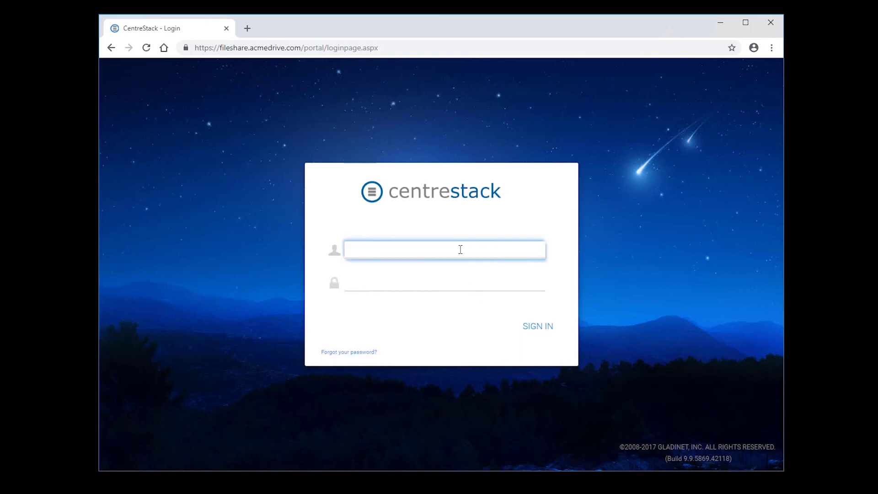